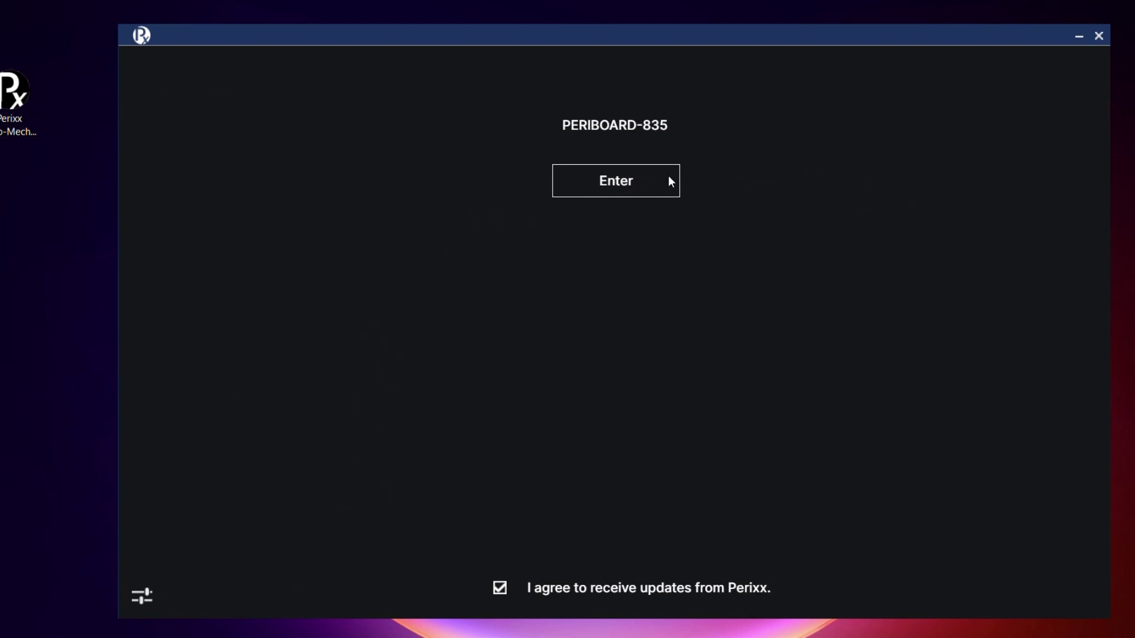
Open the Lighting page, which shows the Rainbow effect at brightness 6 and speed 20%.
left_click(648, 185)
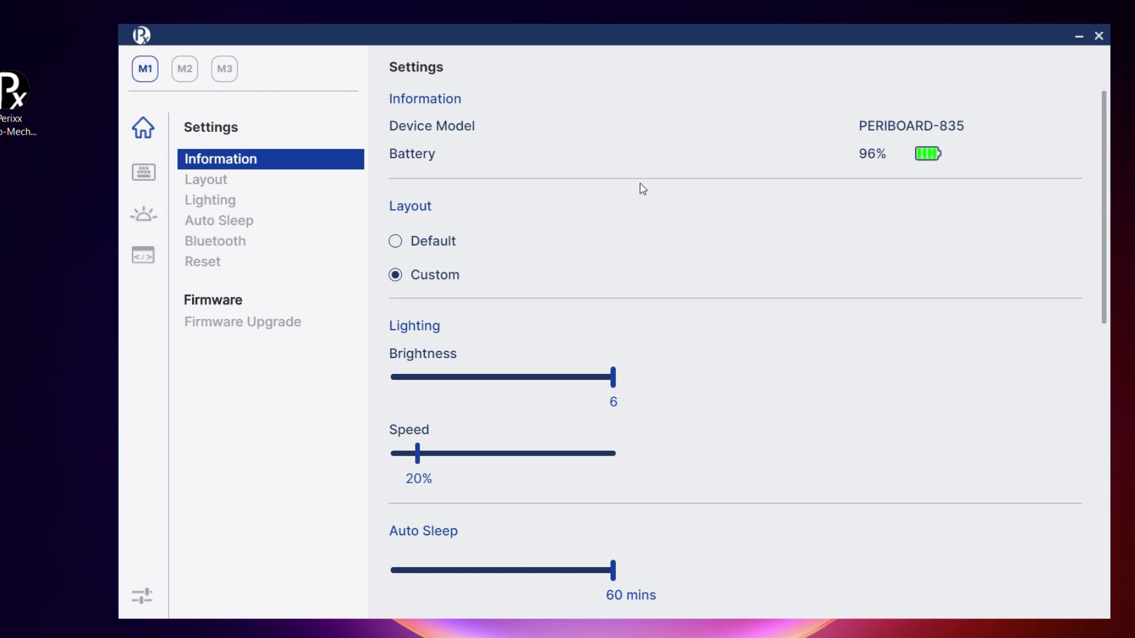
left_click(149, 217)
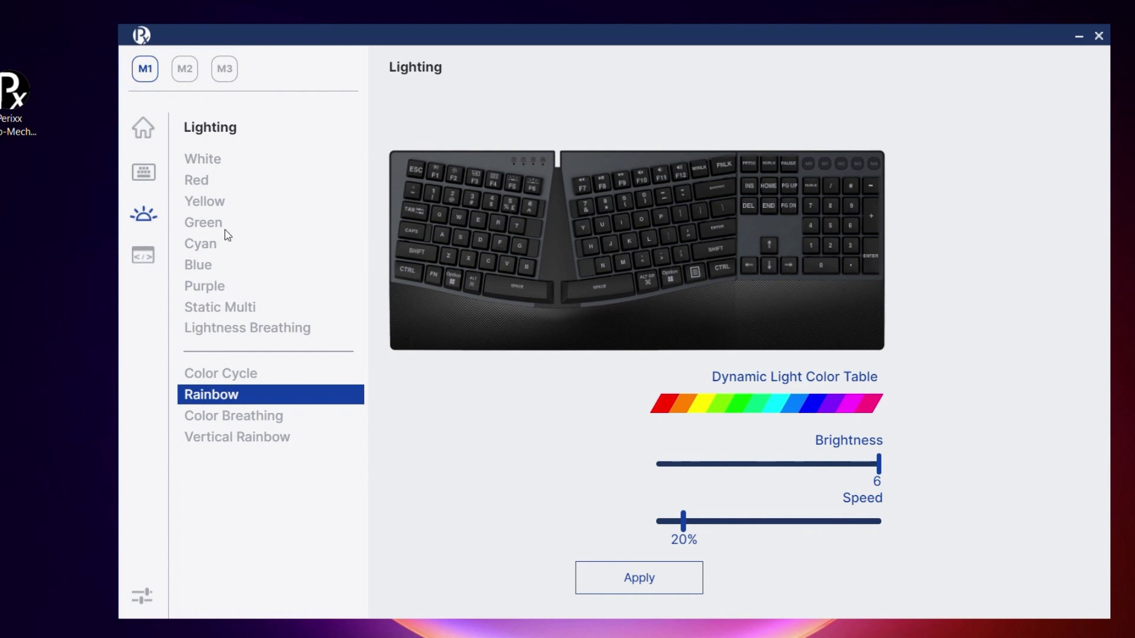
Switch the lighting effect to White so all keys show white at brightness 6.
left_click(210, 164)
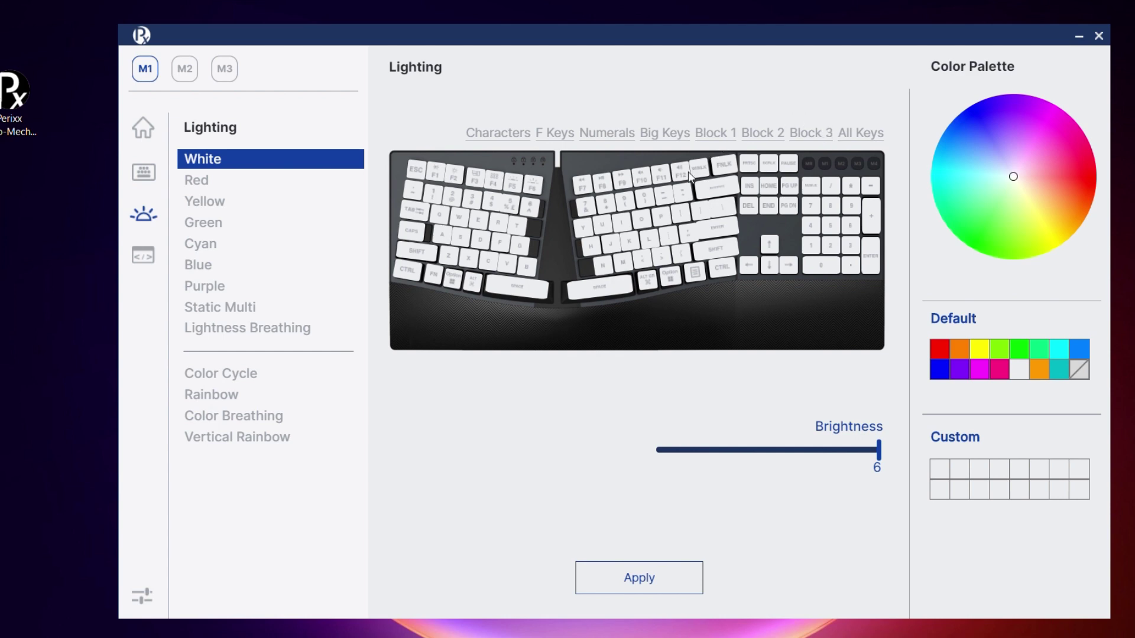
On the Red profile, colour the Characters, Numerals and Block 1 key groups lime green.
left_click(257, 180)
left_click(507, 136)
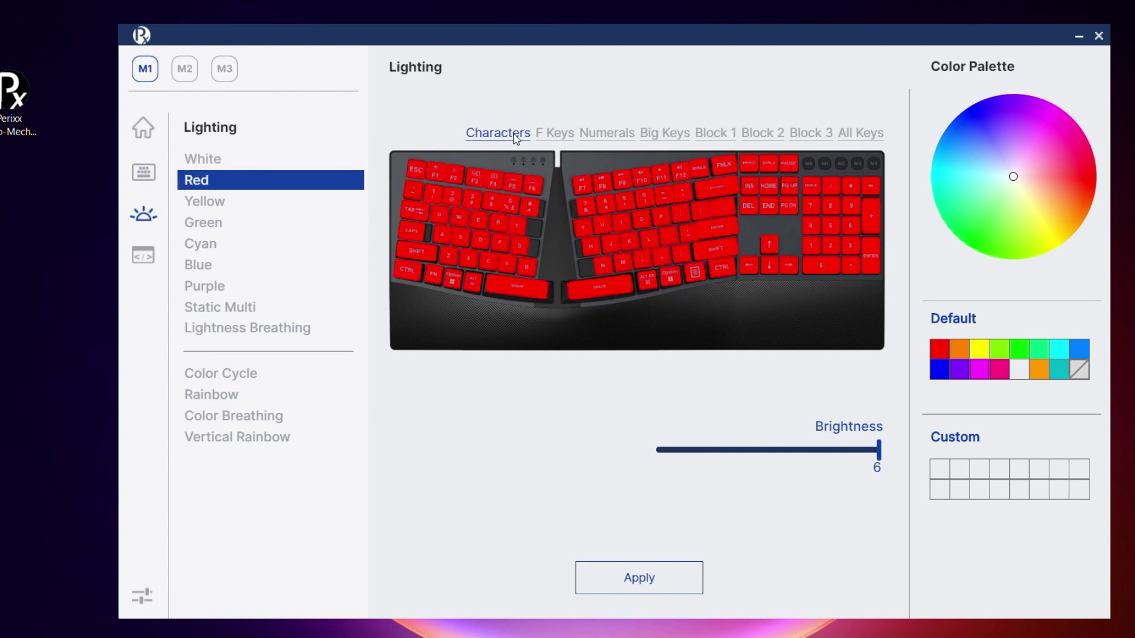
left_click(601, 134)
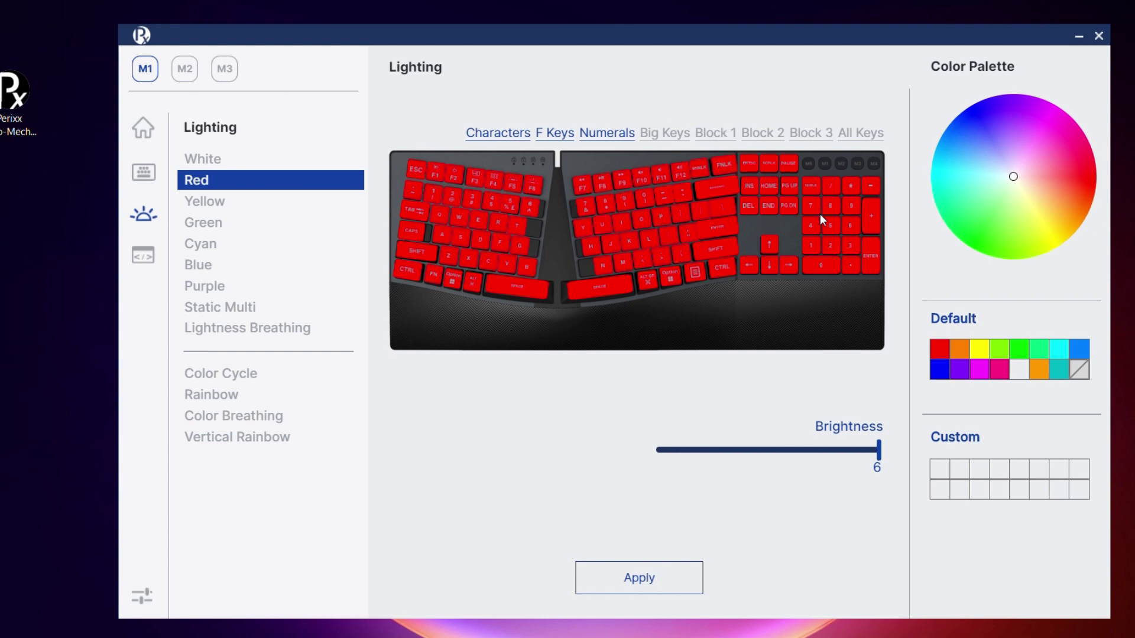
left_click(983, 352)
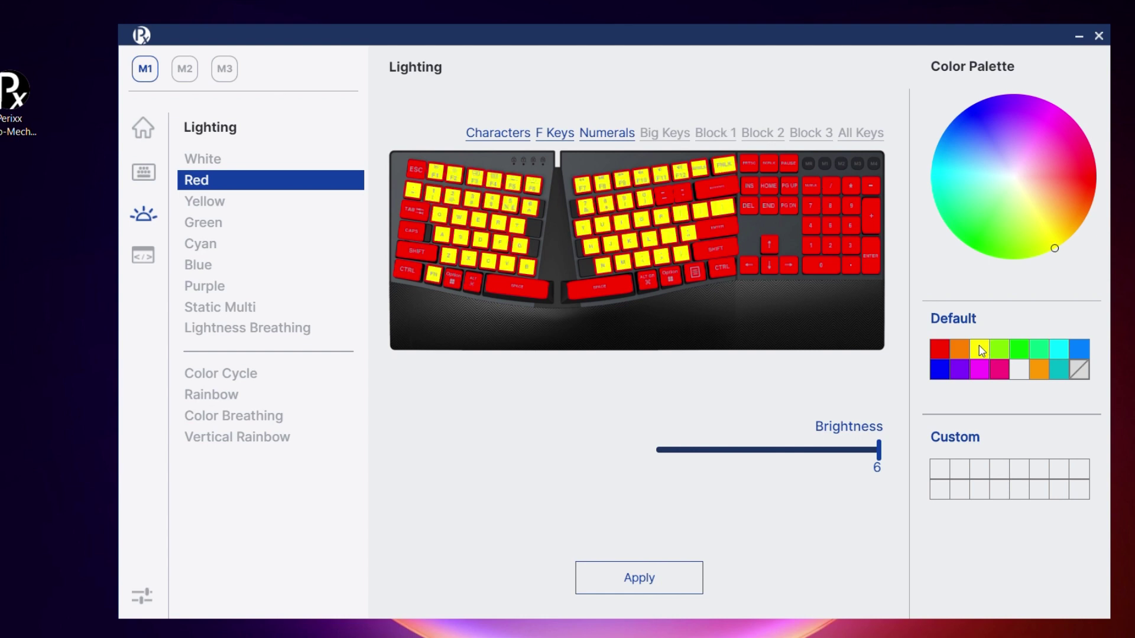
left_click(716, 139)
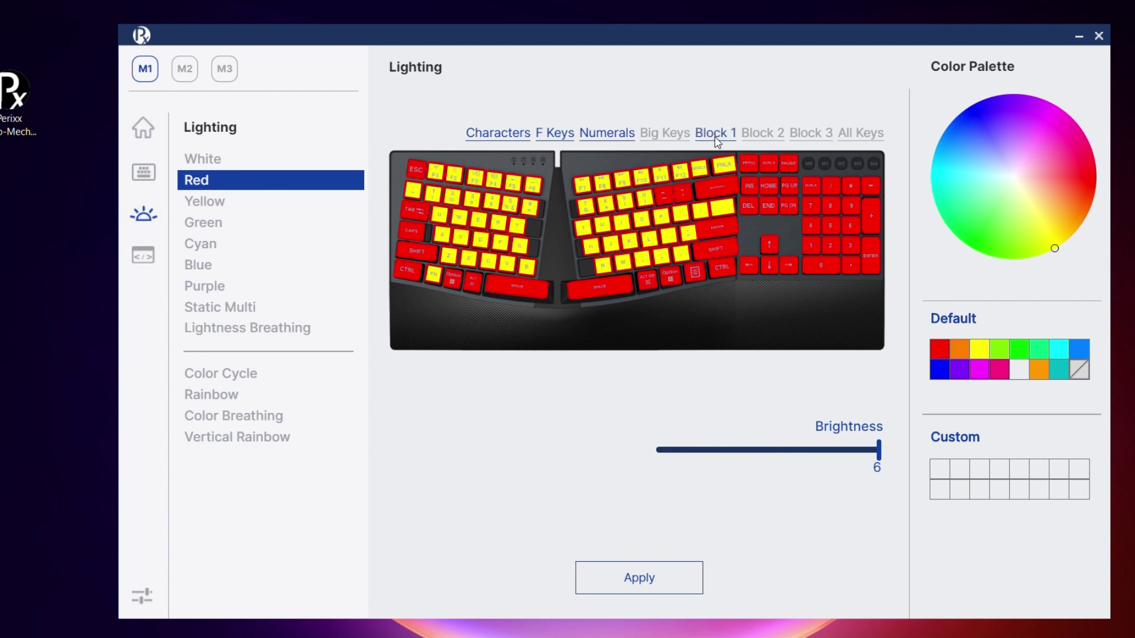
left_click(1009, 356)
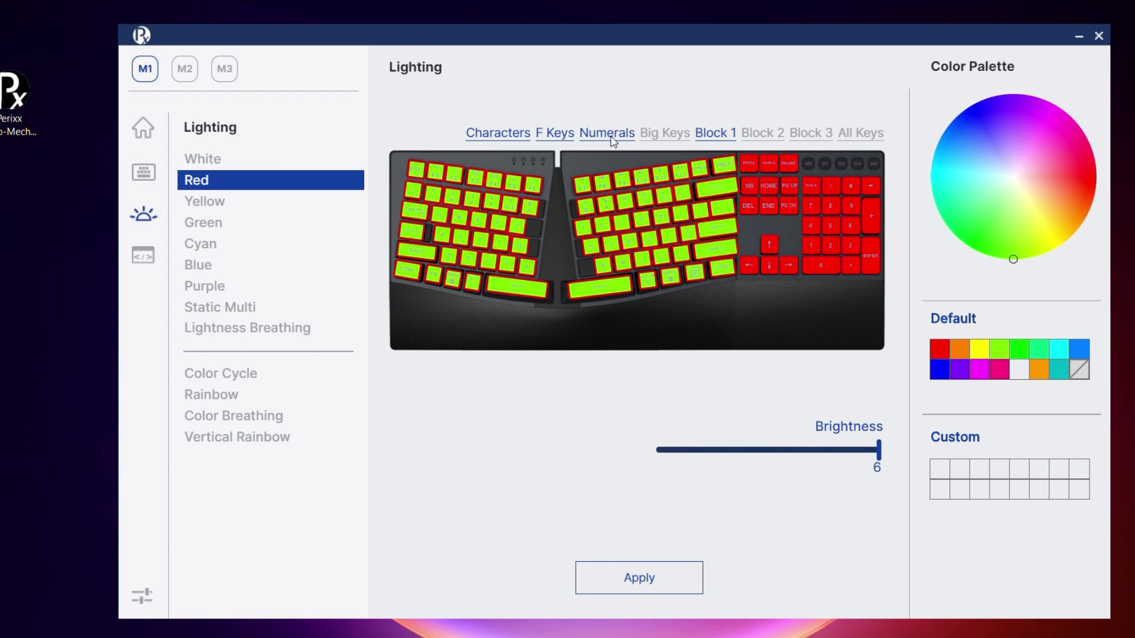
Narrow the selection to Block 1 and colour those edge keys cyan.
left_click(592, 136)
left_click(559, 137)
left_click(521, 139)
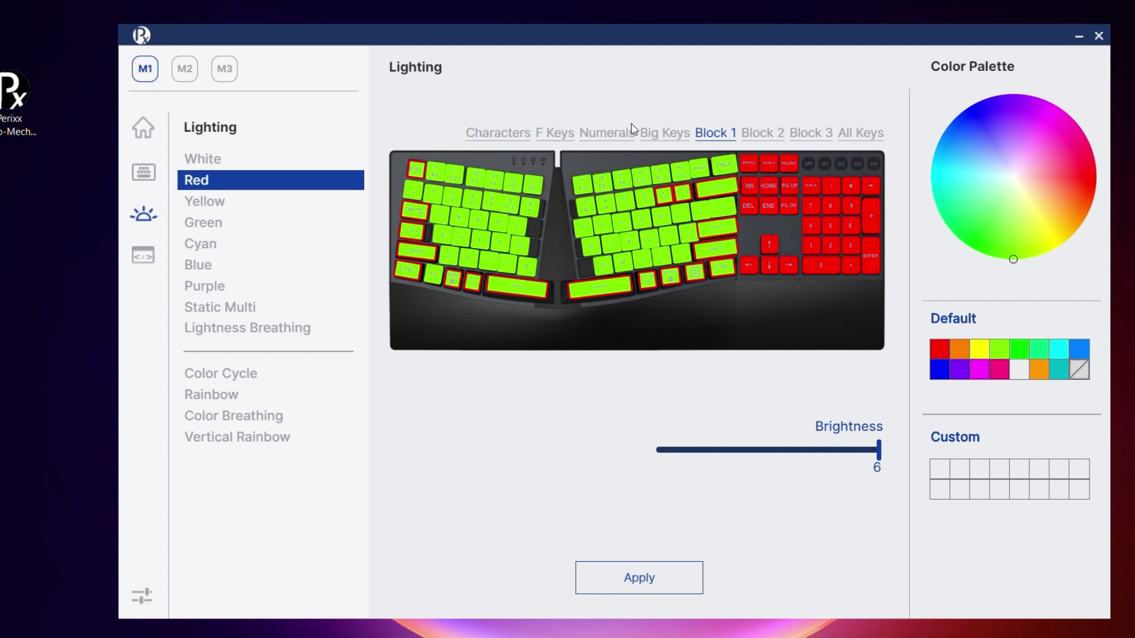
left_click(1058, 347)
Colour the Block 2 navigation keys magenta and the Block 3 numpad keys orange.
left_click(771, 136)
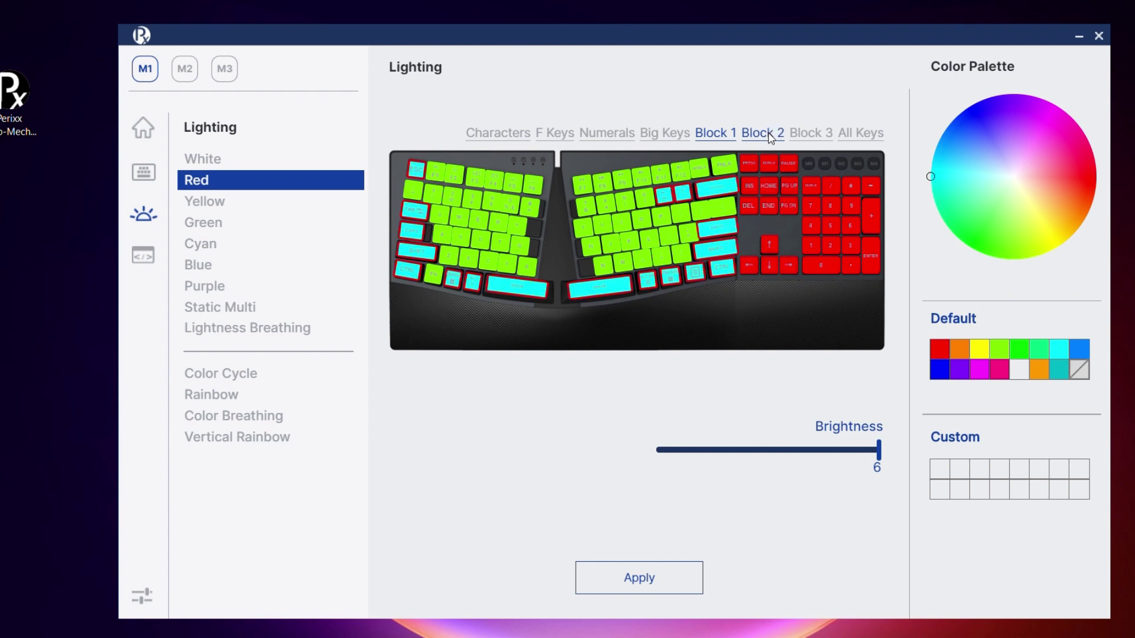
left_click(724, 136)
left_click(981, 369)
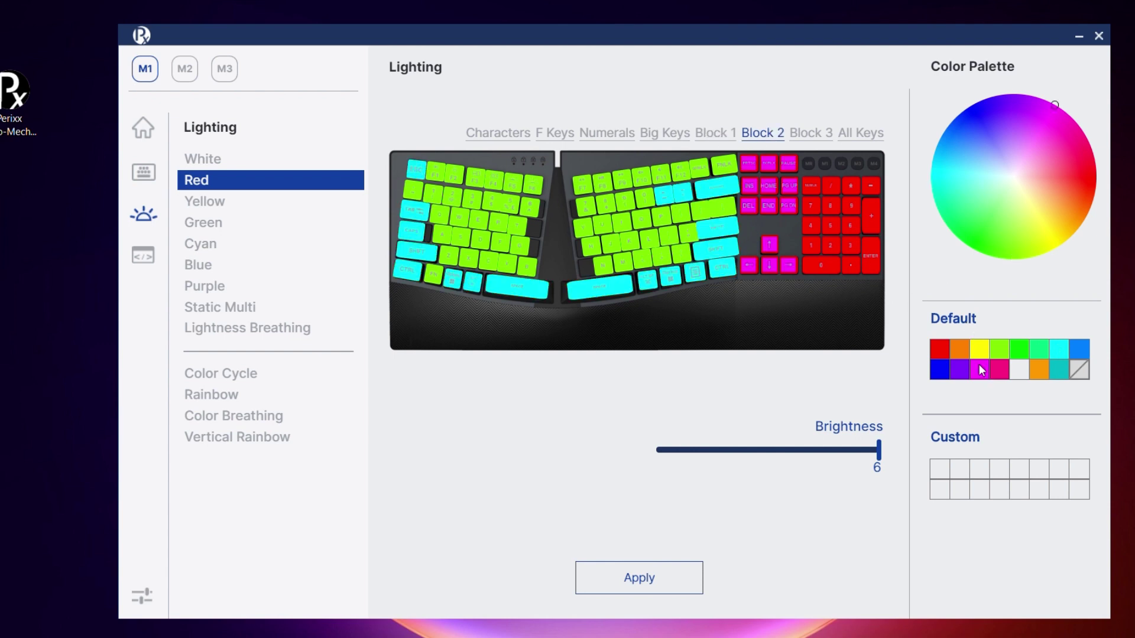
left_click(773, 136)
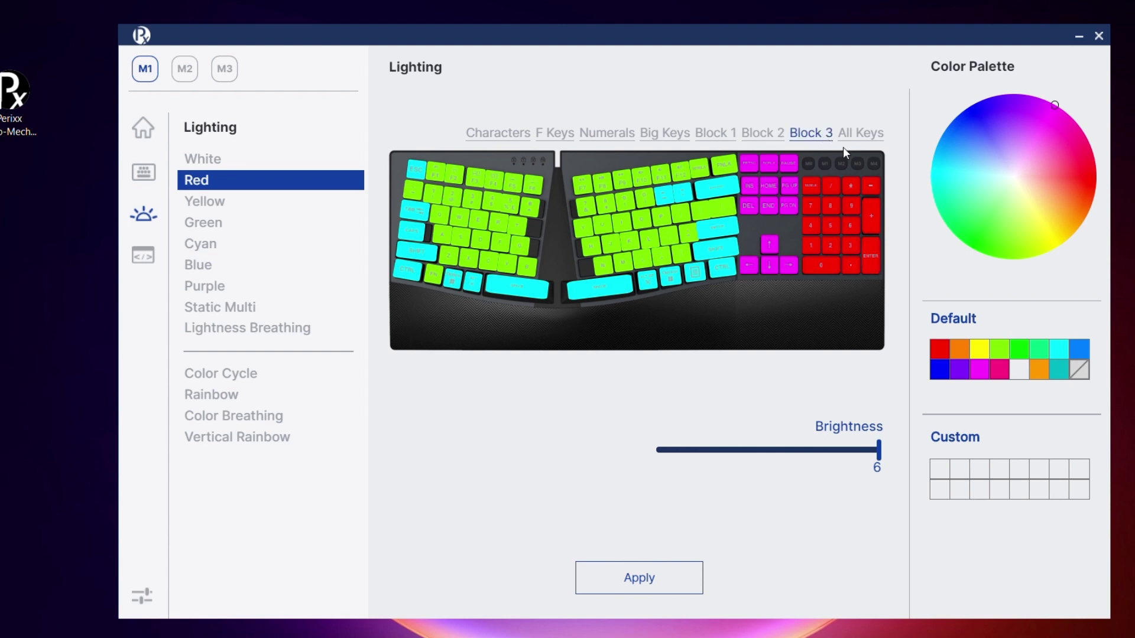
left_click(1038, 370)
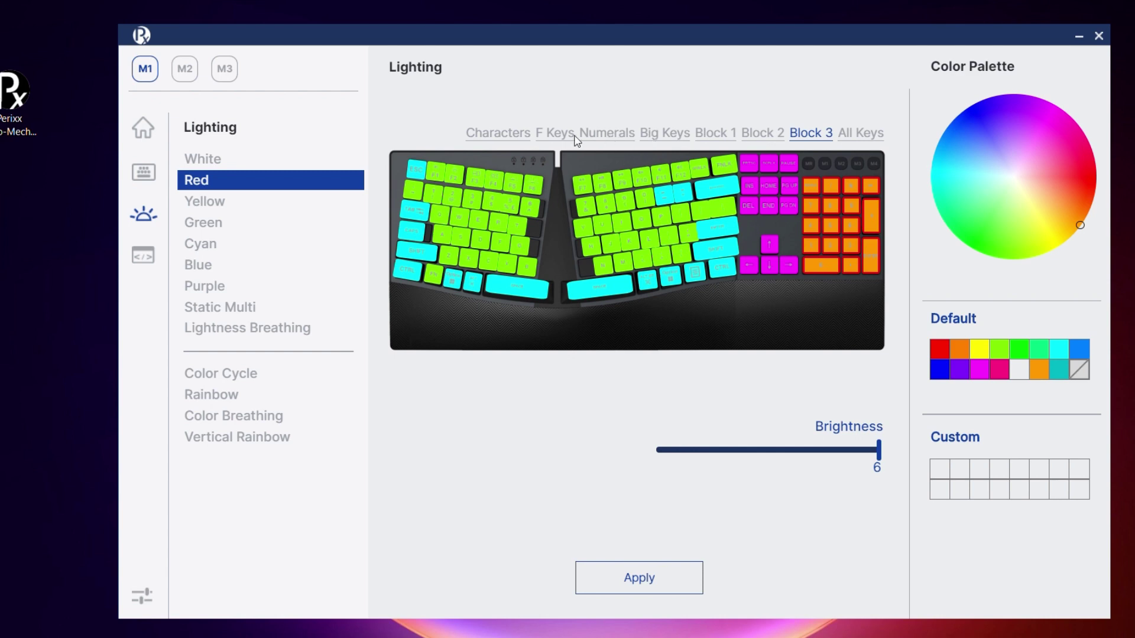
Give the Numerals number row a pale colour and apply the multicolour layout.
left_click(606, 134)
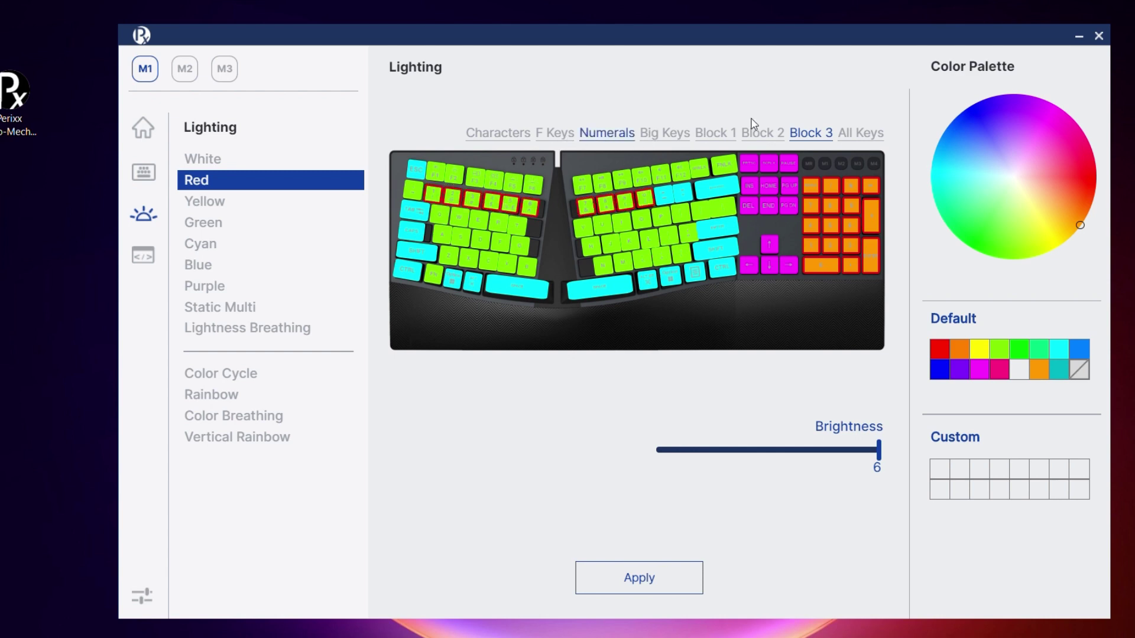
left_click(823, 135)
left_click_drag(1007, 142, 1021, 174)
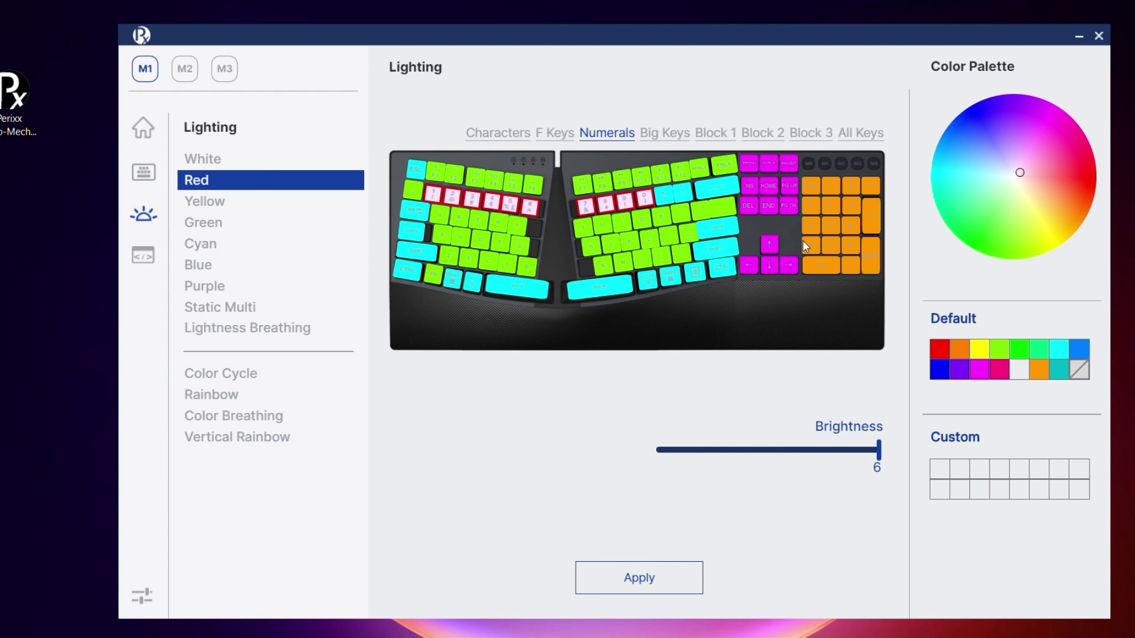
left_click(654, 576)
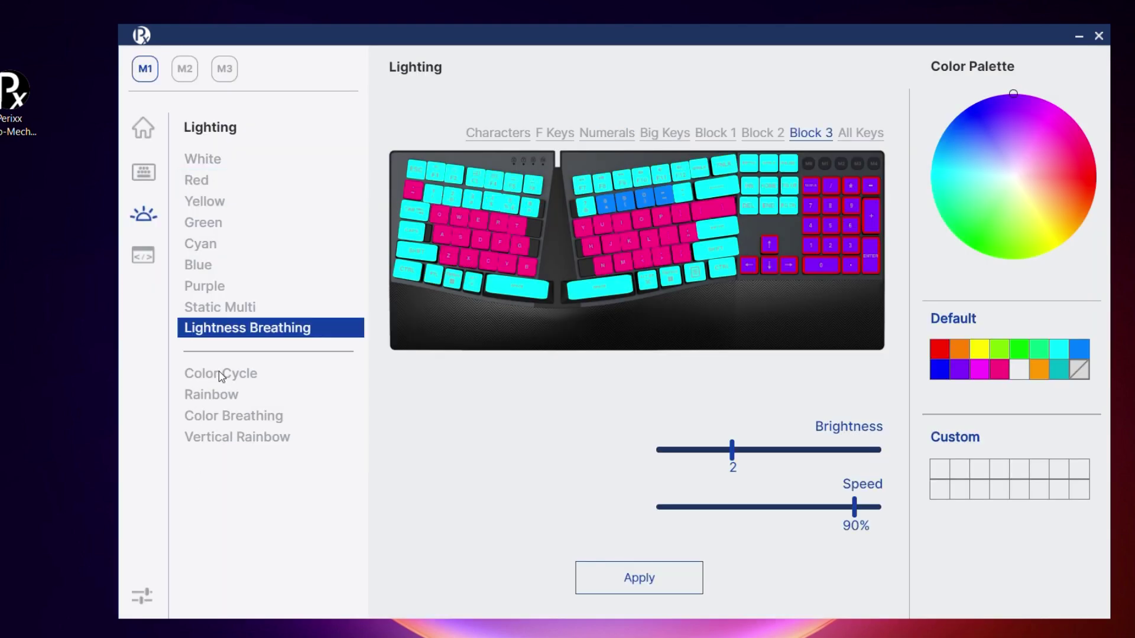
Select Color Cycle, set brightness to 1 and speed to 80%, and apply it.
left_click(224, 382)
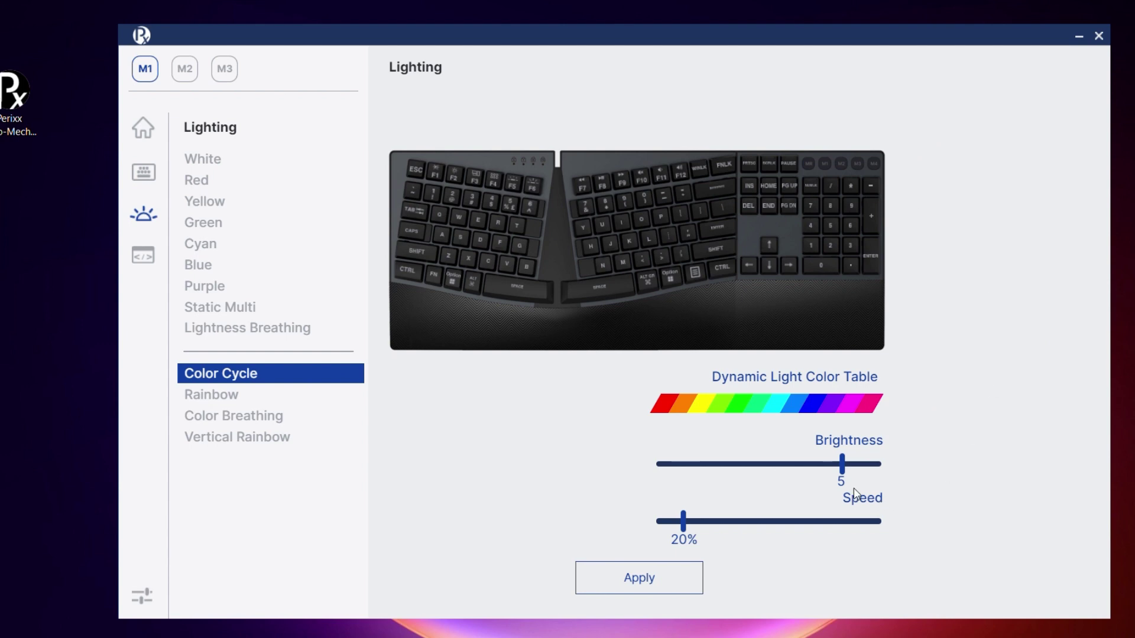
left_click_drag(850, 464, 875, 468)
left_click(803, 476)
left_click(701, 471)
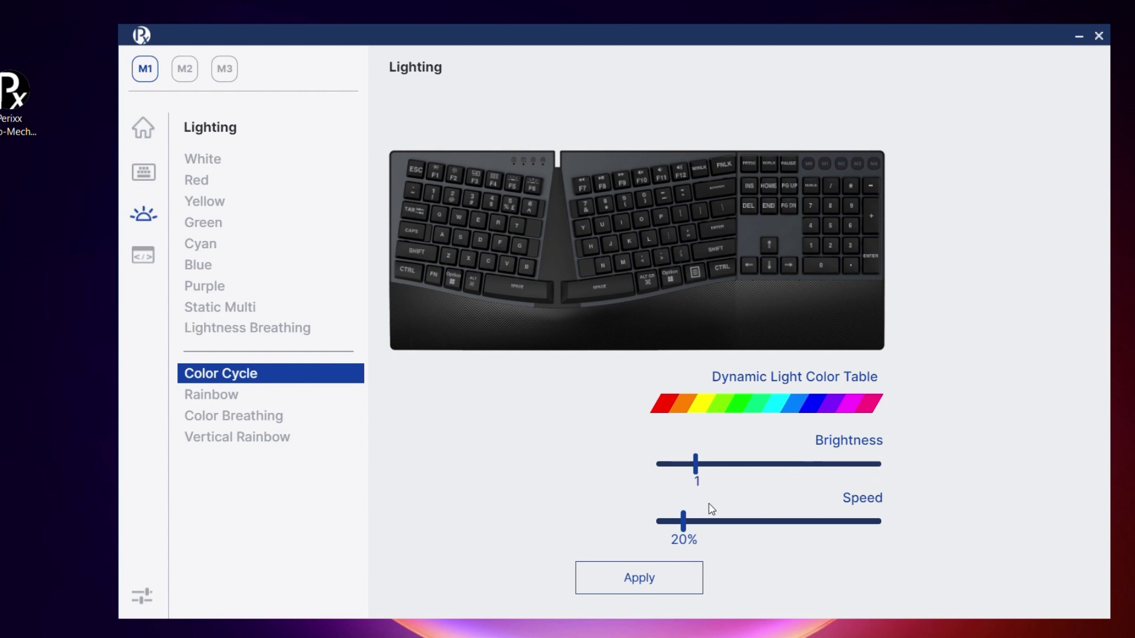
left_click(781, 521)
left_click(832, 521)
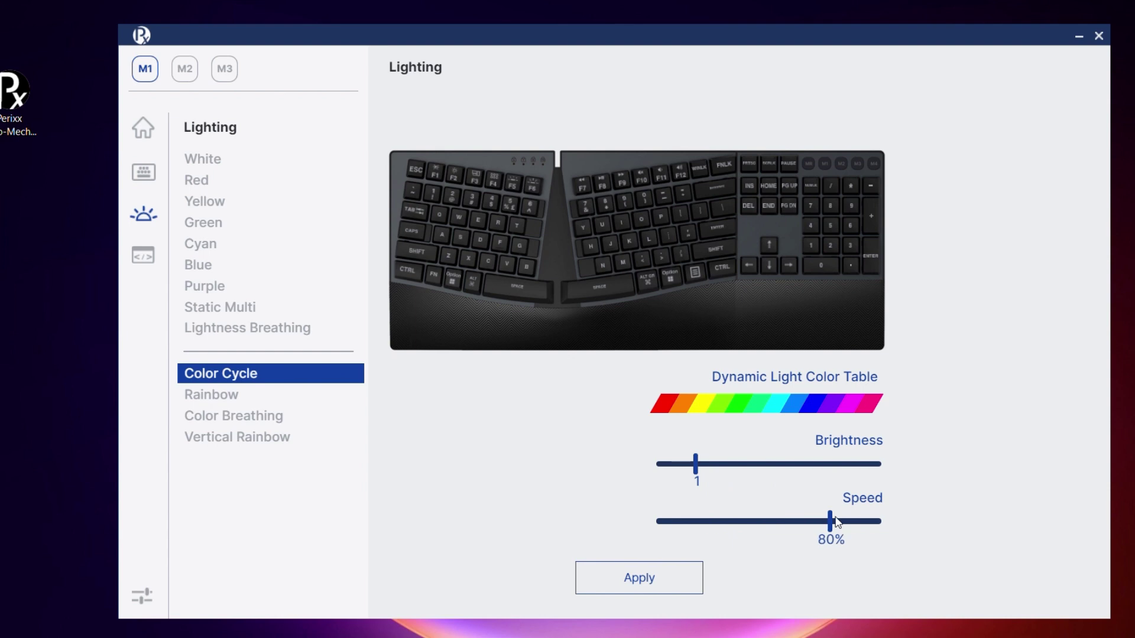
left_click(672, 581)
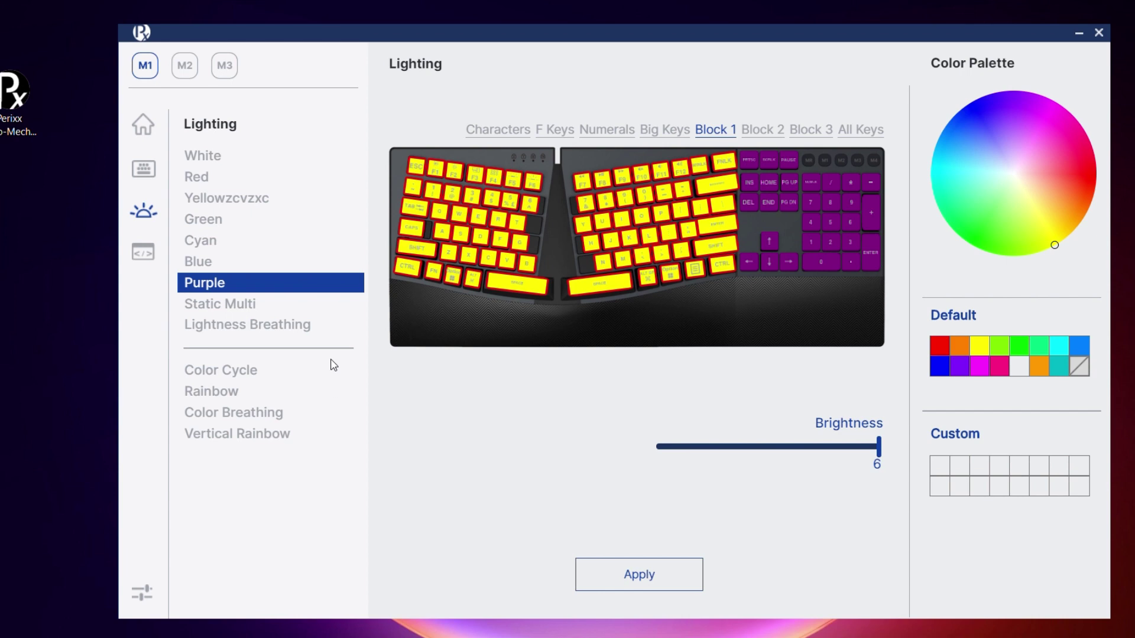
Reset the Purple profile back to all-purple keys and apply it to the keyboard.
right_click(329, 287)
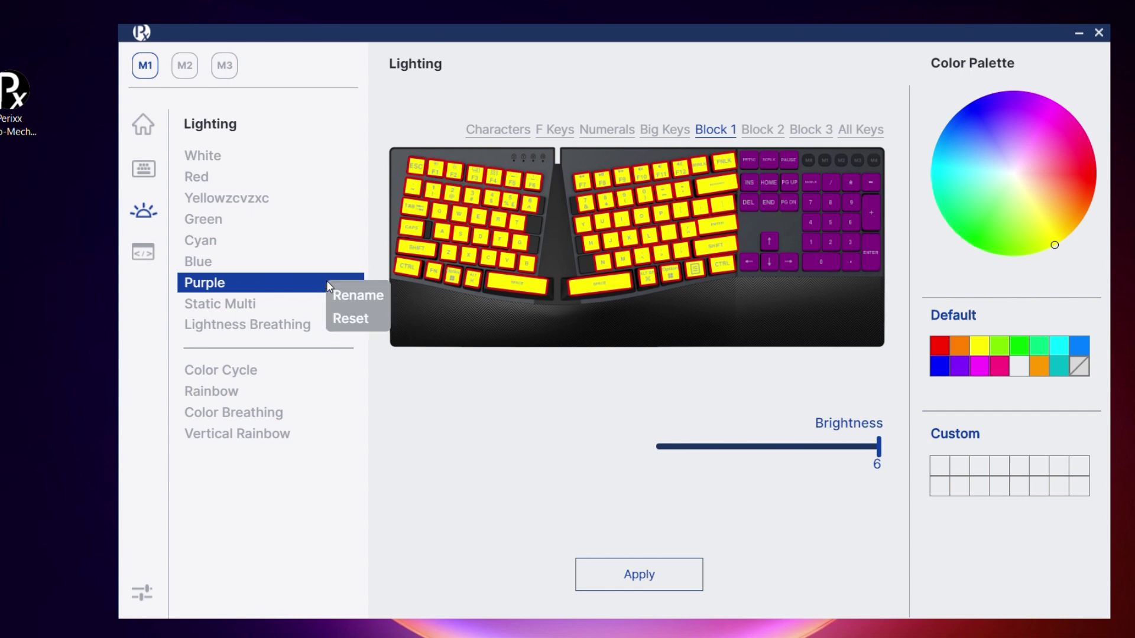
left_click(363, 318)
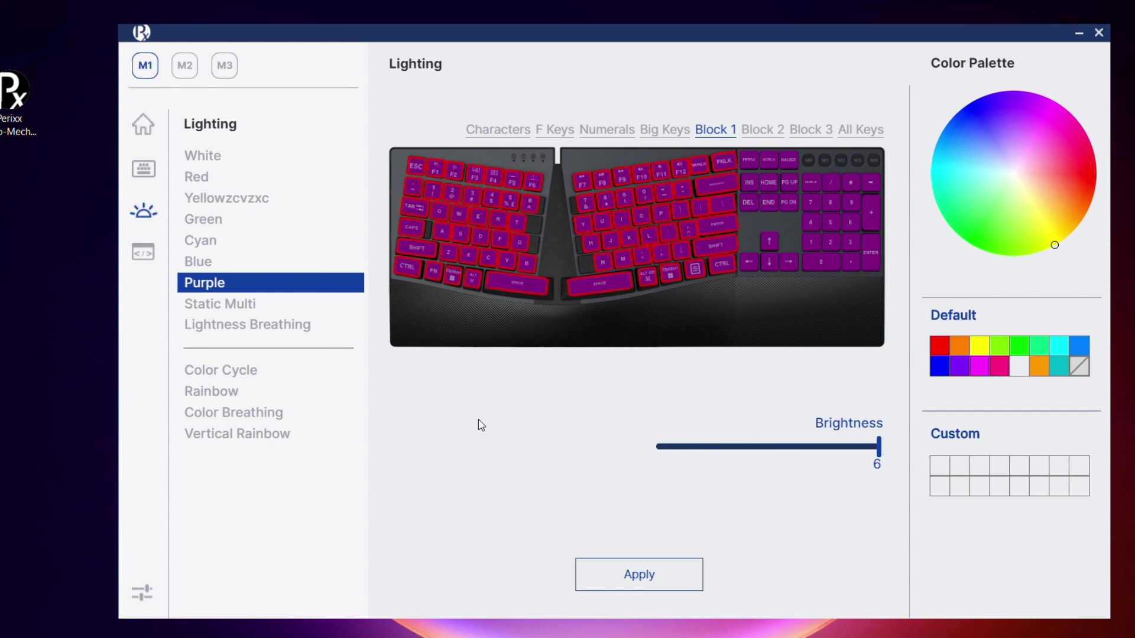
left_click(665, 586)
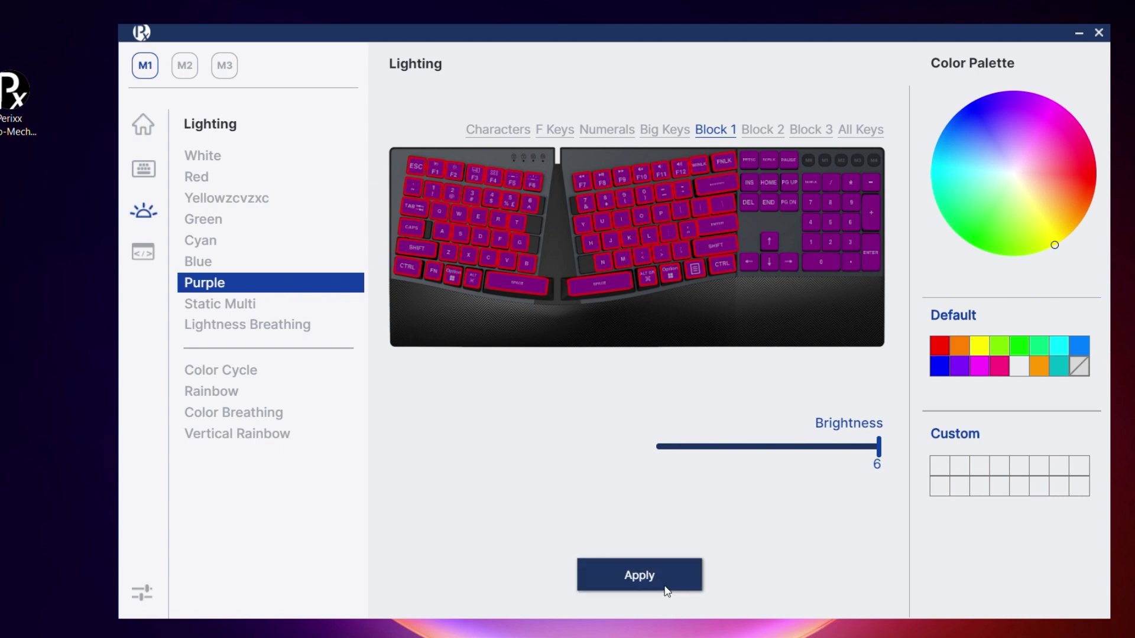